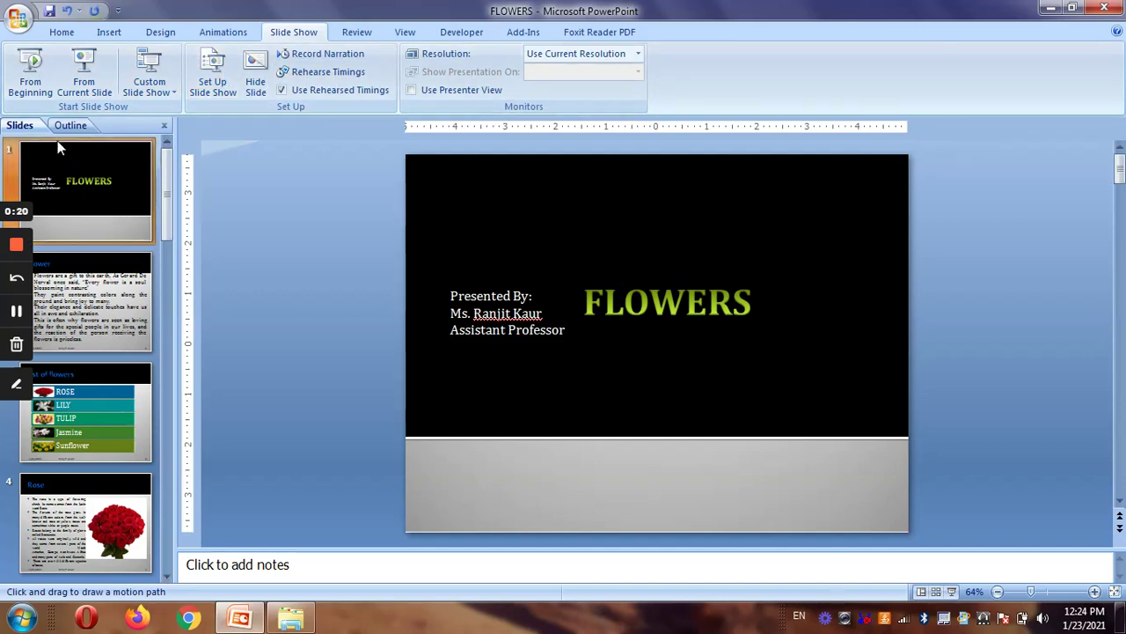
# Start the FLOWERS slide show from the first slide with From Beginning.
pyautogui.click(36, 77)
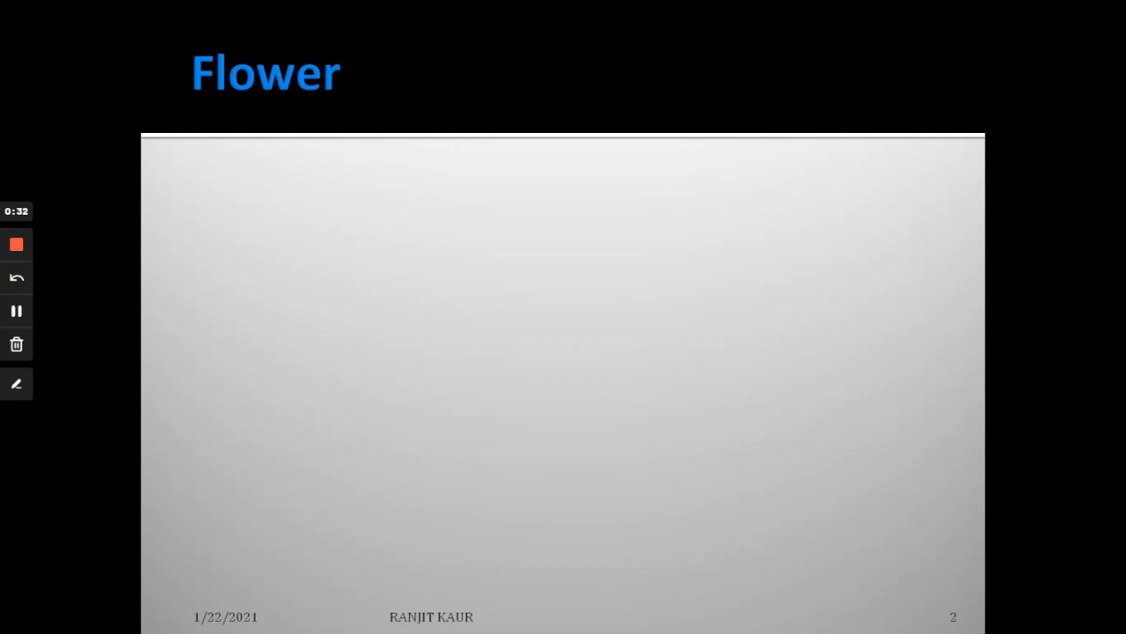
# End the running slide show using End Show from the slide's right-click menu.
pyautogui.rightClick(561, 326)
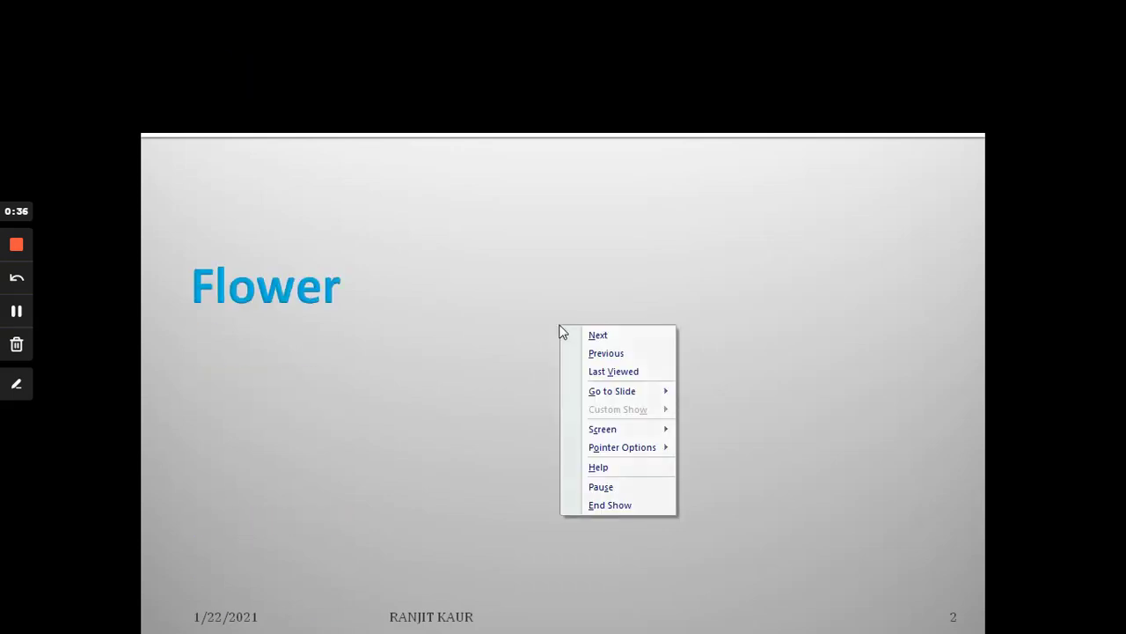
pyautogui.click(628, 504)
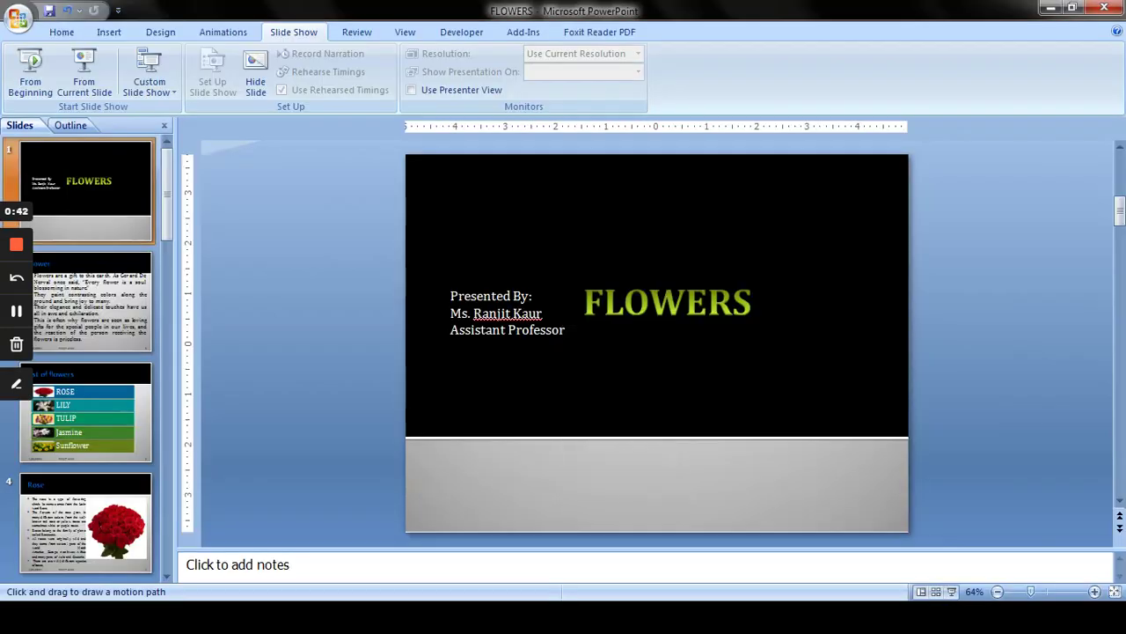
# Present from the Rose slide (slide 4), click through the show, and exit its end screen.
pyautogui.click(79, 370)
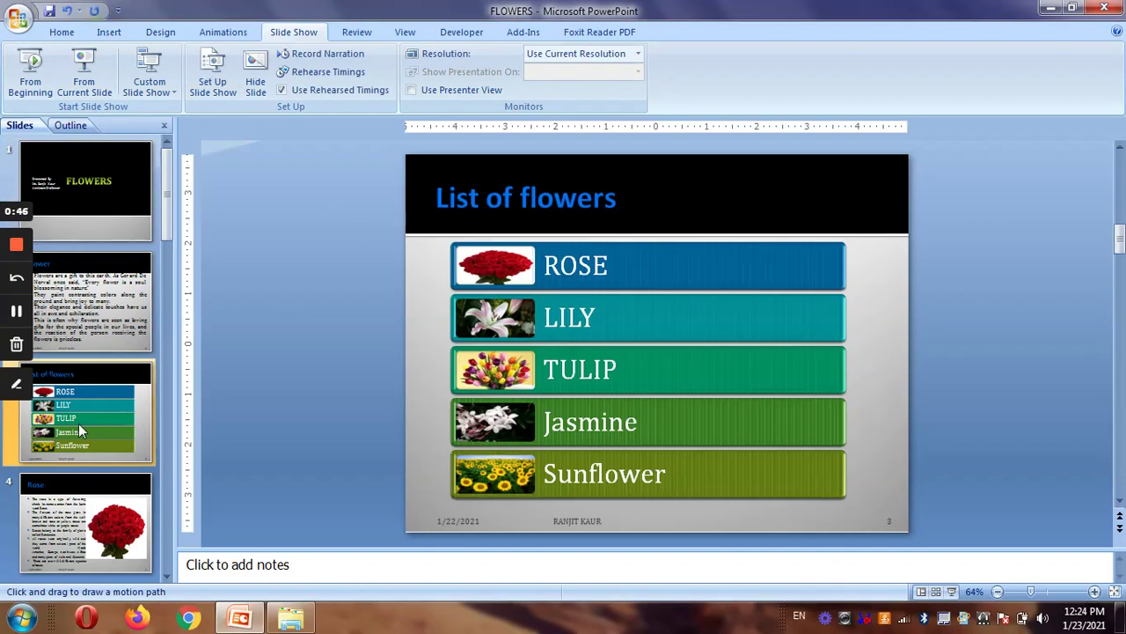
pyautogui.press('Down')
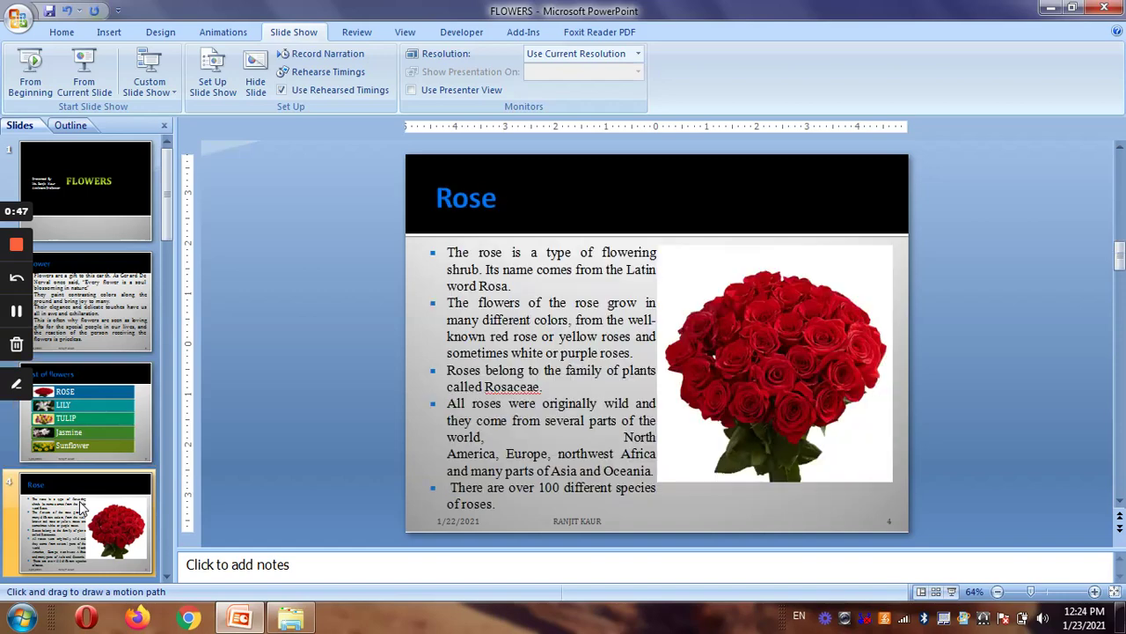
pyautogui.click(95, 88)
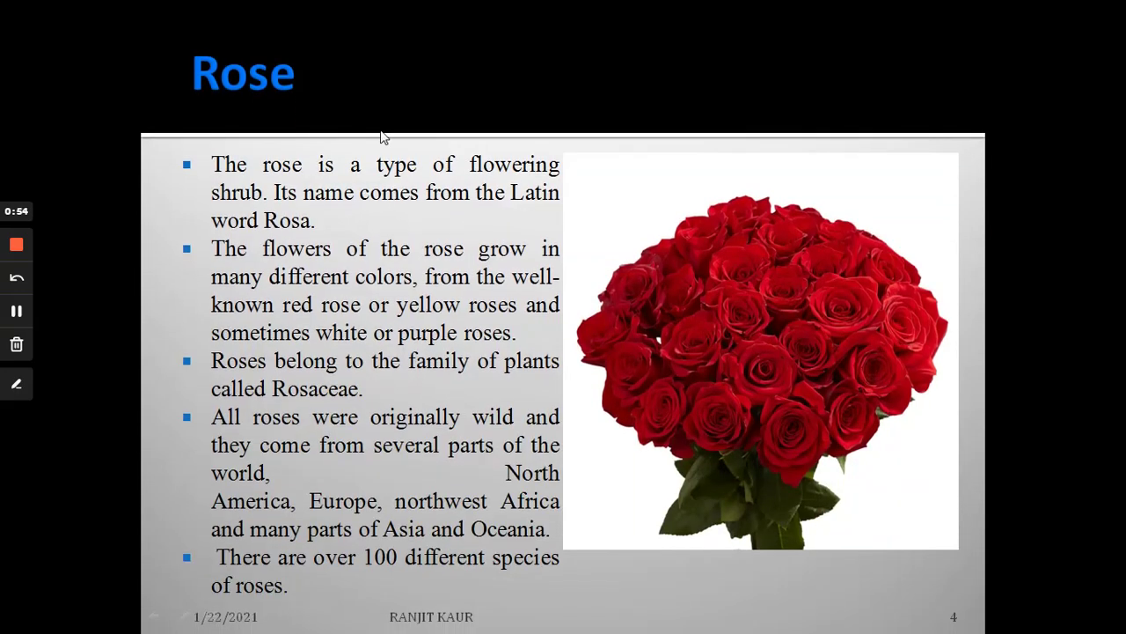
pyautogui.click(382, 136)
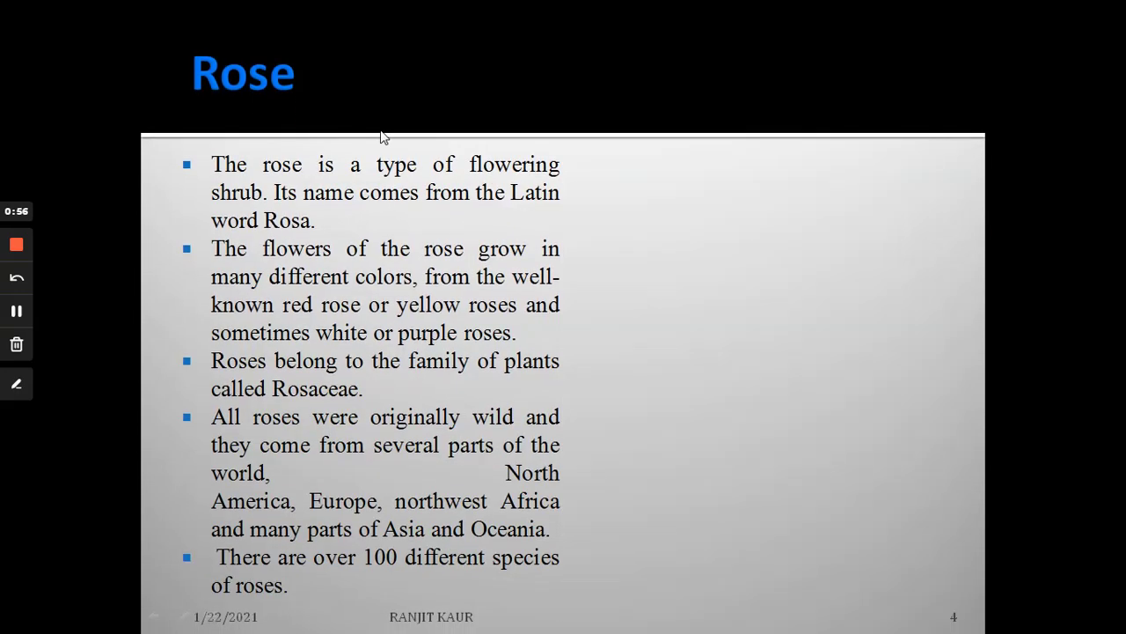
pyautogui.click(380, 136)
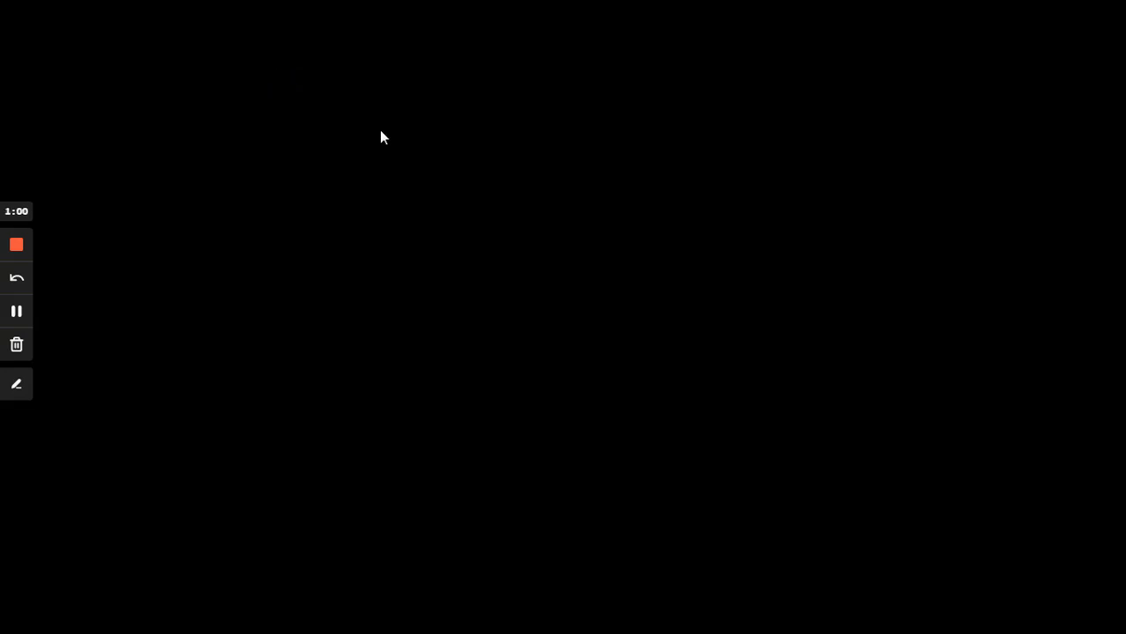
pyautogui.click(381, 137)
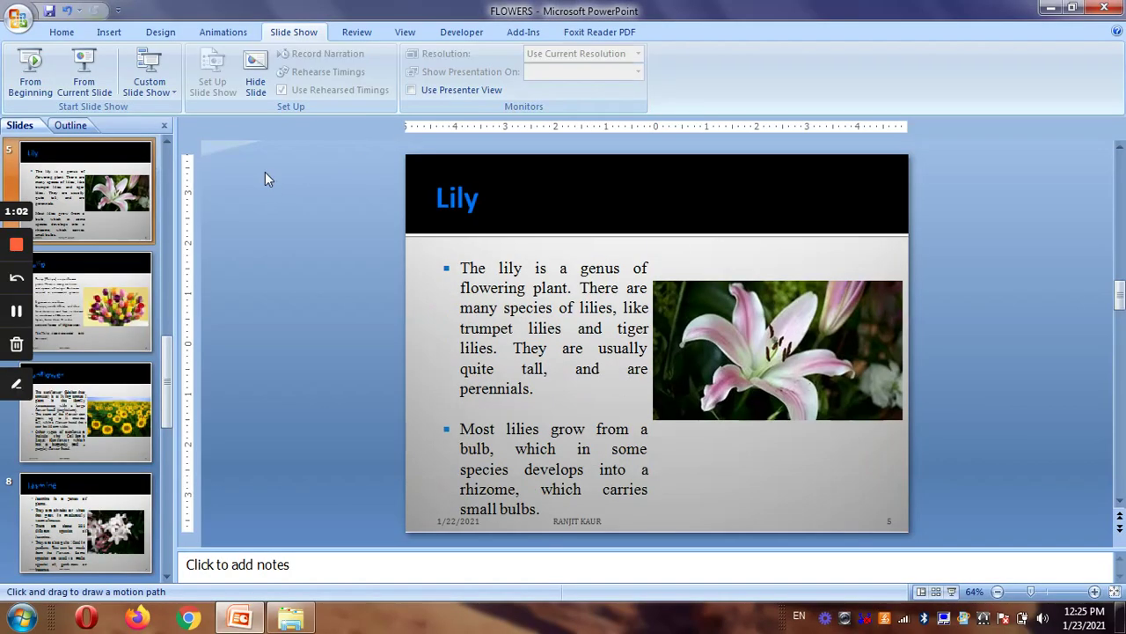
# Open Custom Shows and start a new custom show named Custom Show 1.
pyautogui.click(174, 93)
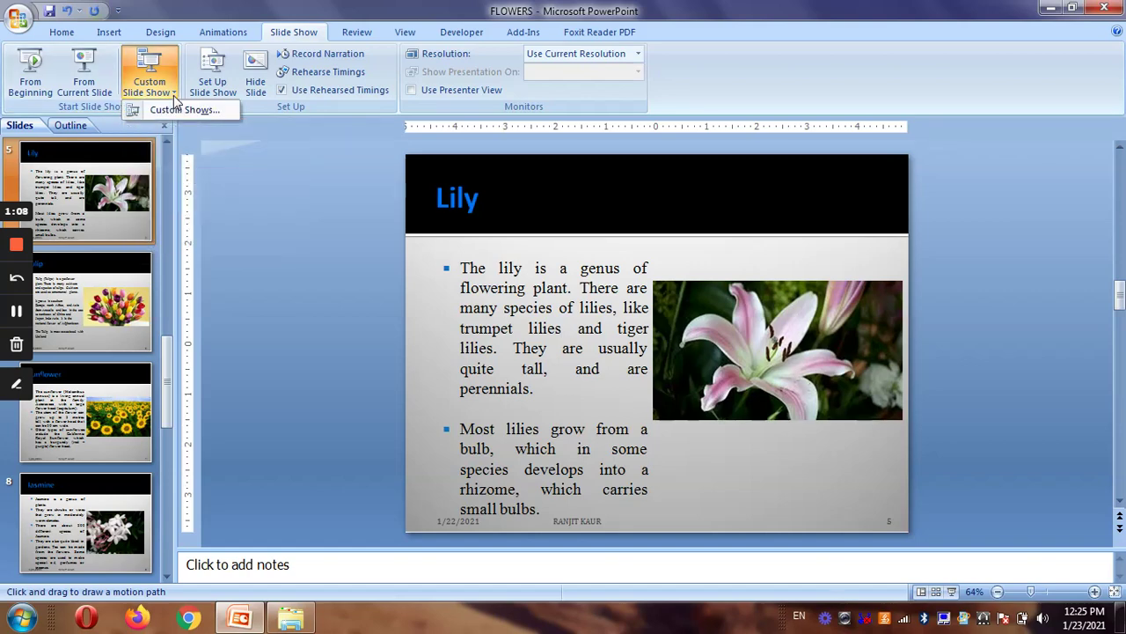
pyautogui.click(187, 111)
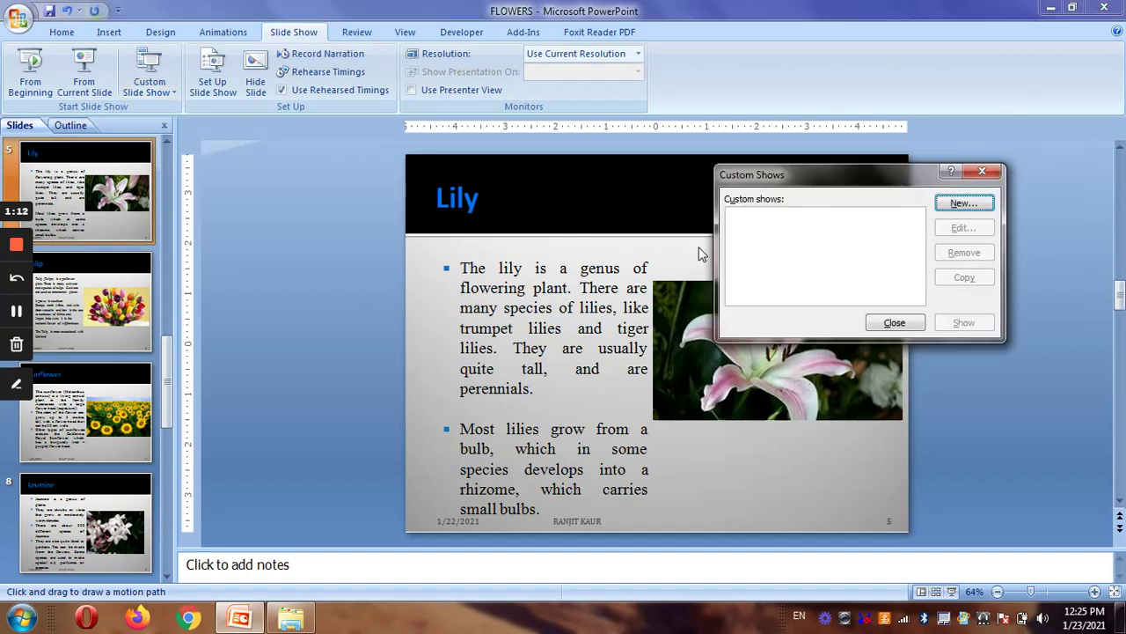
pyautogui.click(964, 204)
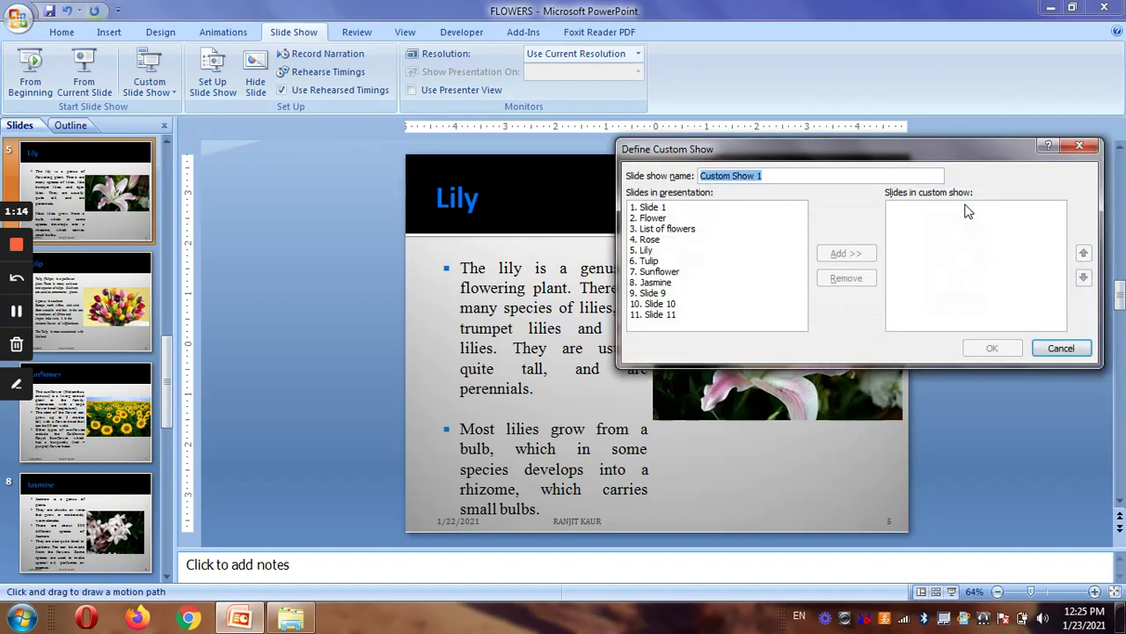
# Add Slide 1 and the List of flowers slide to Custom Show 1.
pyautogui.click(664, 208)
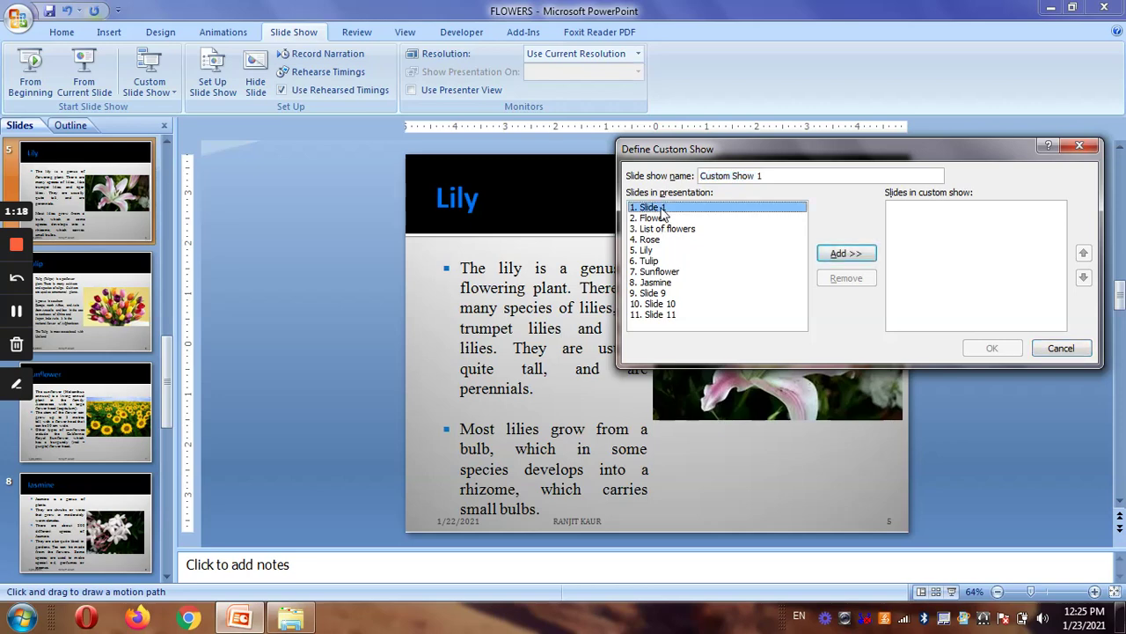
pyautogui.click(661, 220)
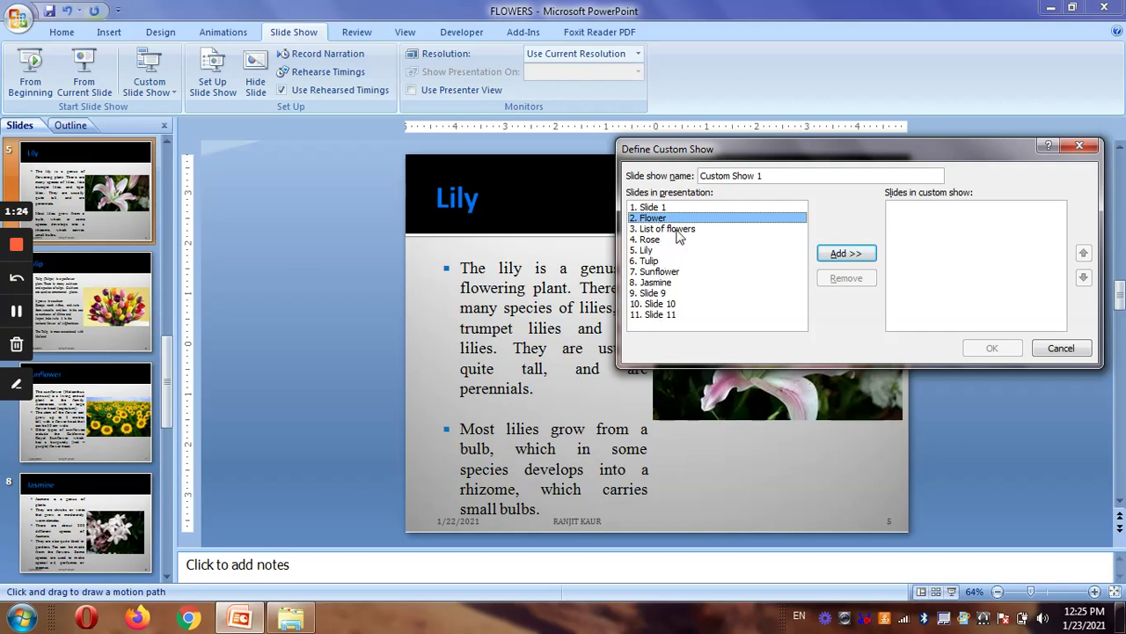
pyautogui.click(655, 207)
pyautogui.click(838, 254)
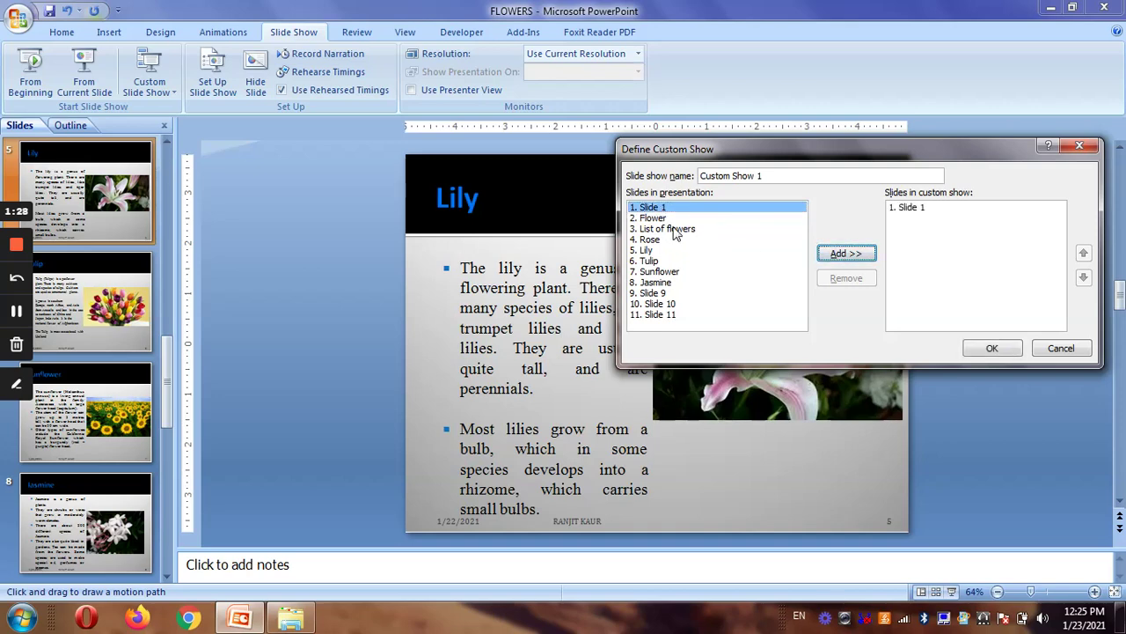
pyautogui.click(676, 230)
pyautogui.click(845, 255)
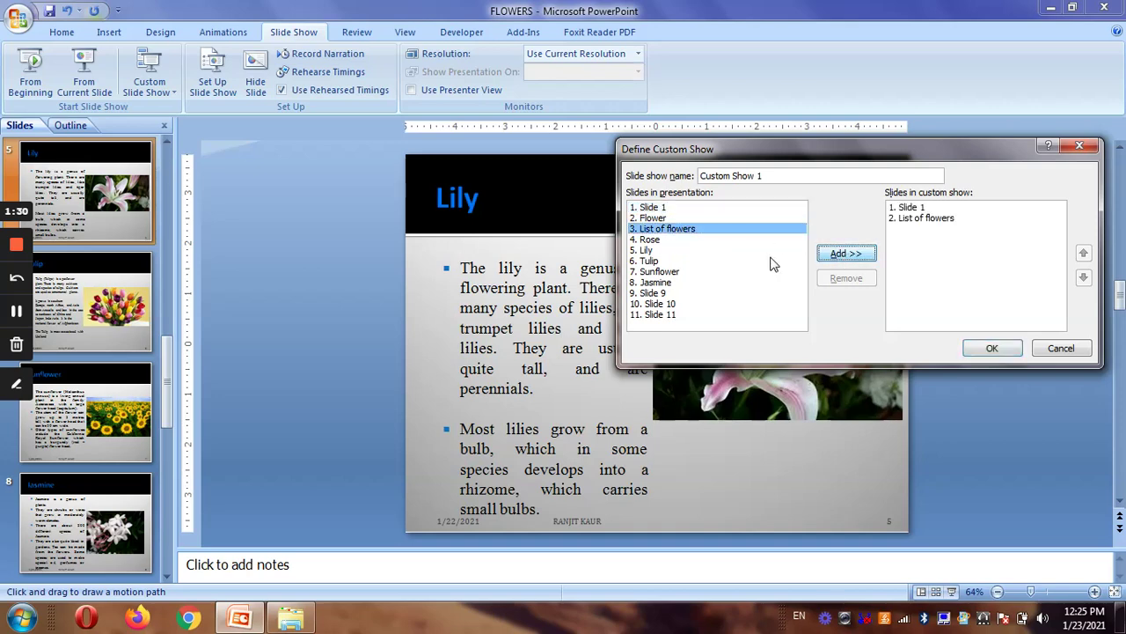
# Add Slides 9, 10 and 11 to the custom show and save it.
pyautogui.click(664, 293)
pyautogui.click(846, 254)
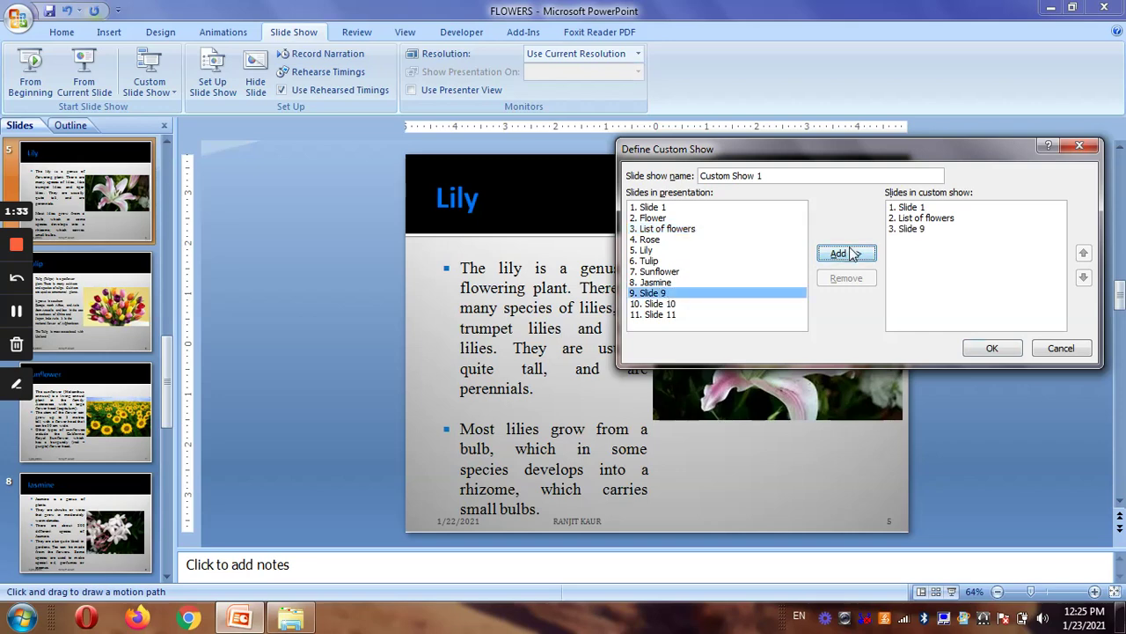
pyautogui.click(665, 305)
pyautogui.click(841, 255)
pyautogui.click(655, 315)
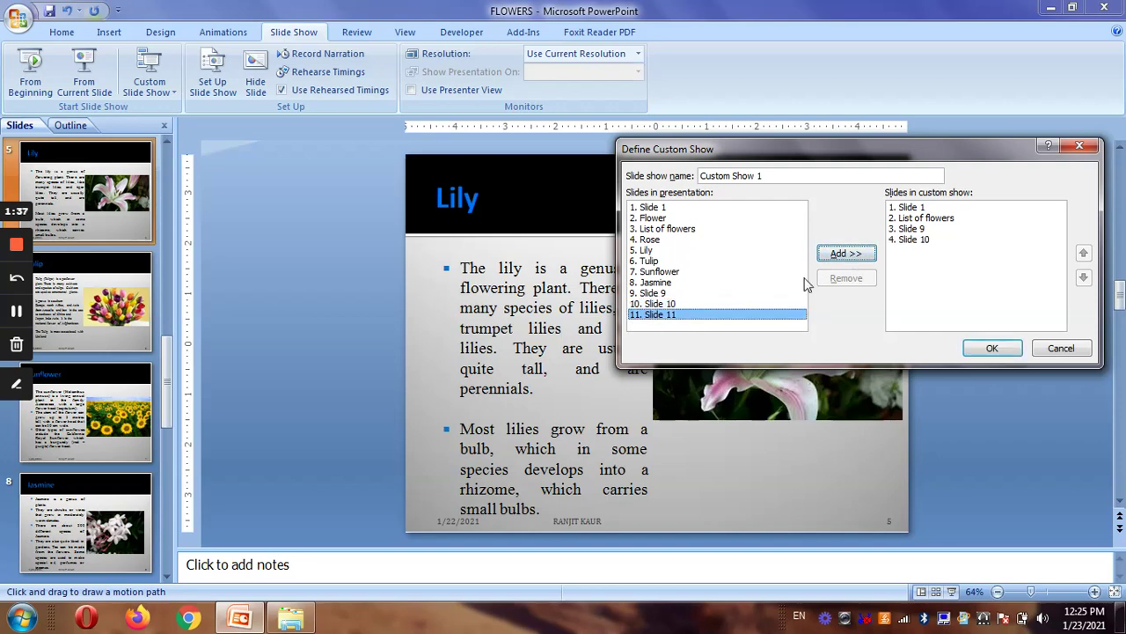
pyautogui.click(845, 254)
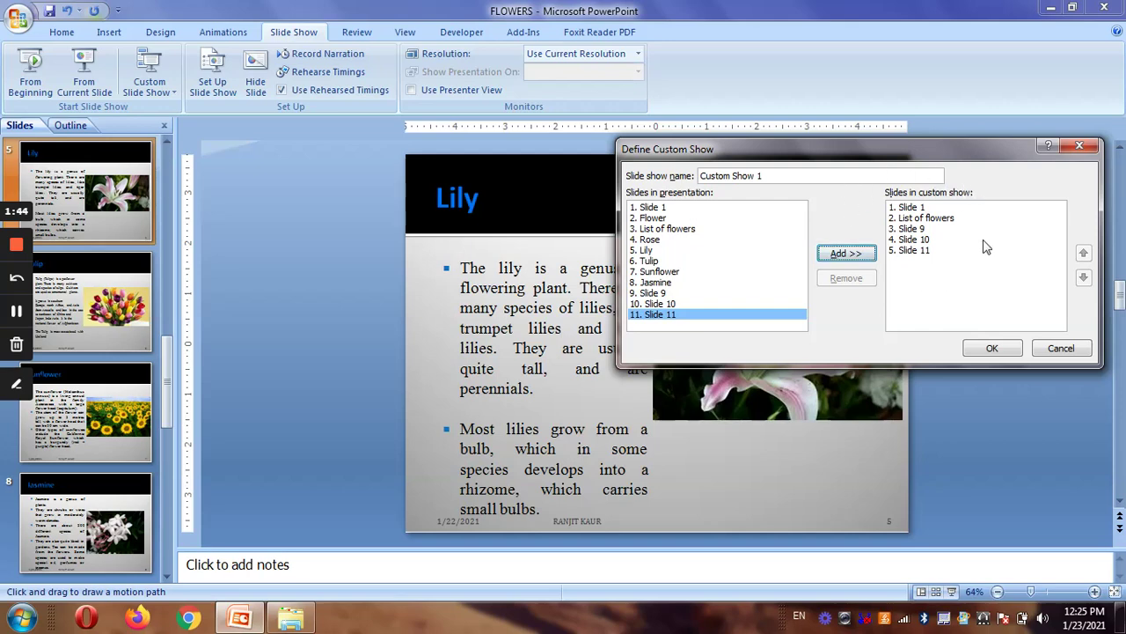
pyautogui.click(1001, 352)
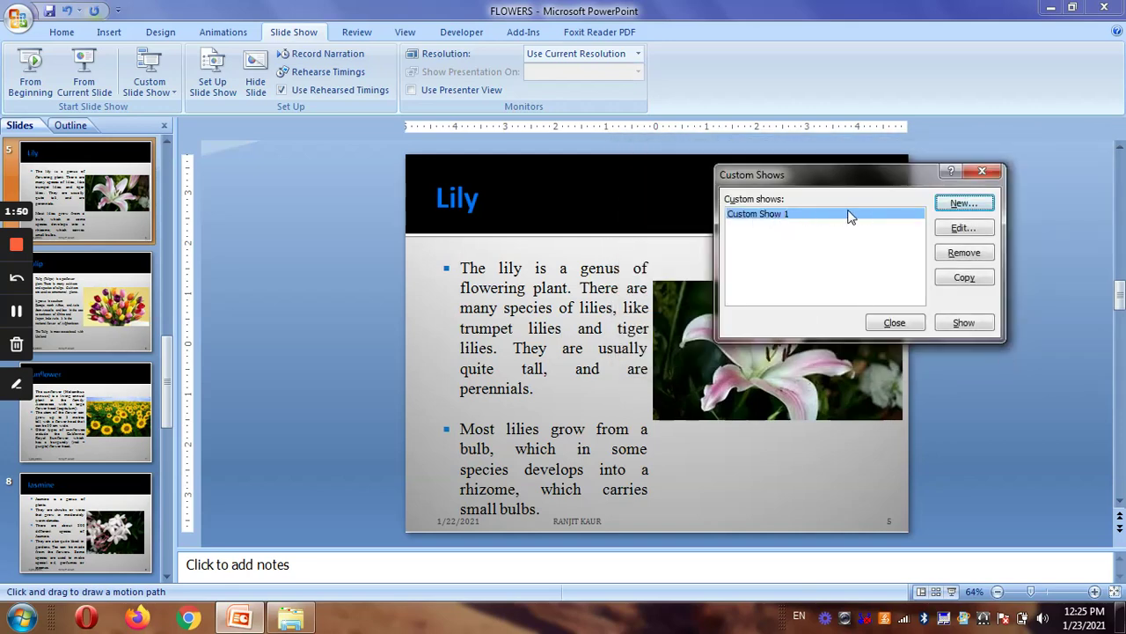
# Play Custom Show 1 through its Thank You slide and exit back to editing.
pyautogui.click(964, 324)
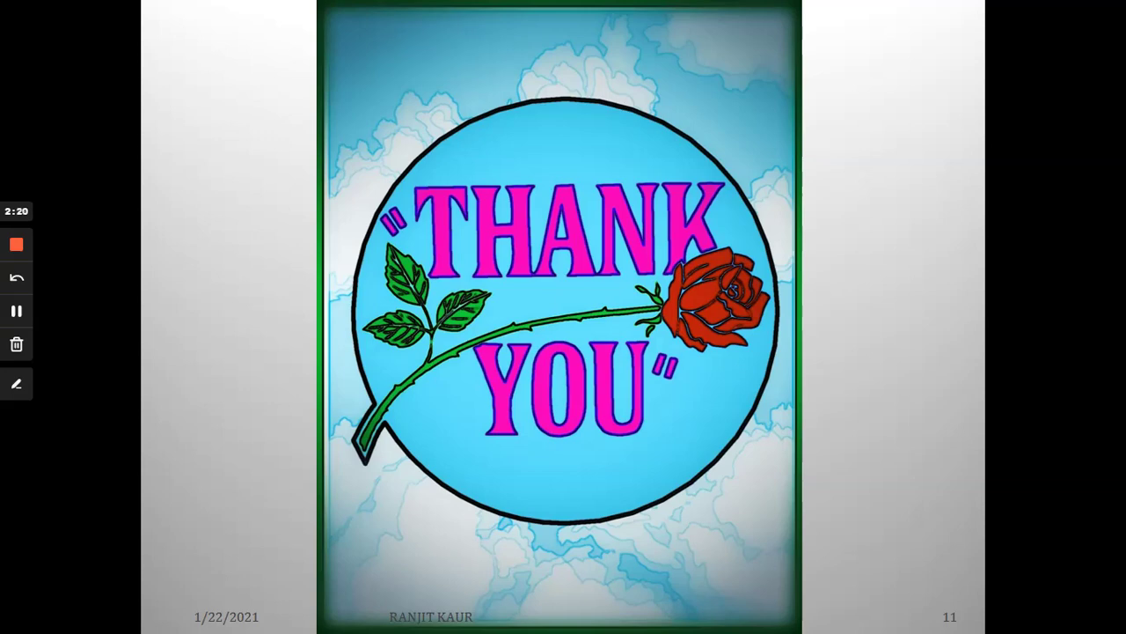
pyautogui.press('Right')
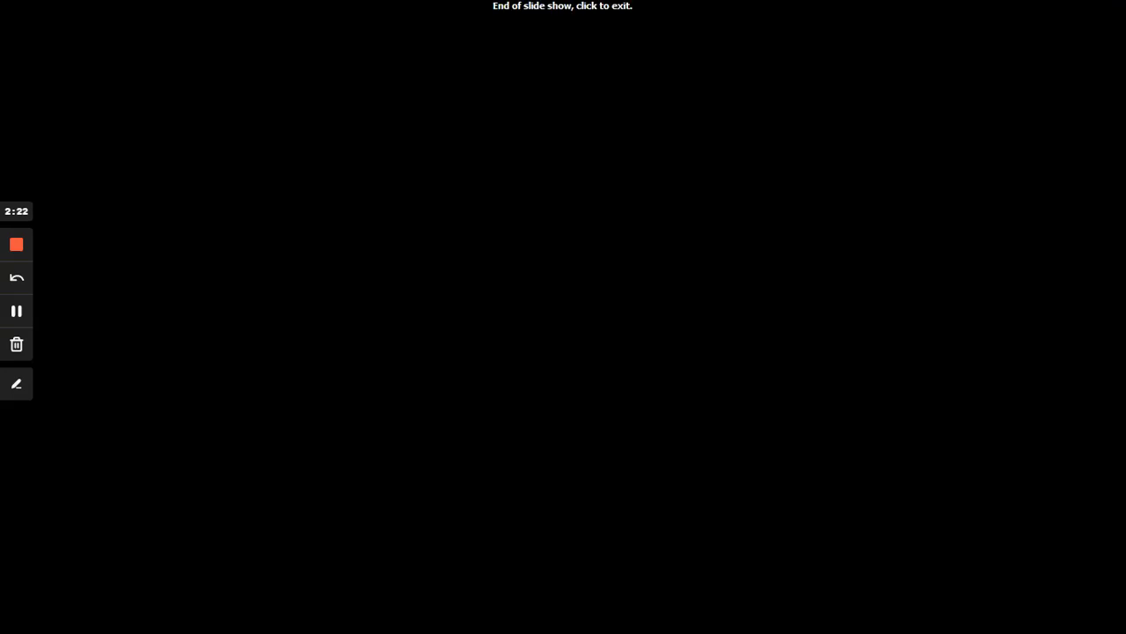
pyautogui.press('Right')
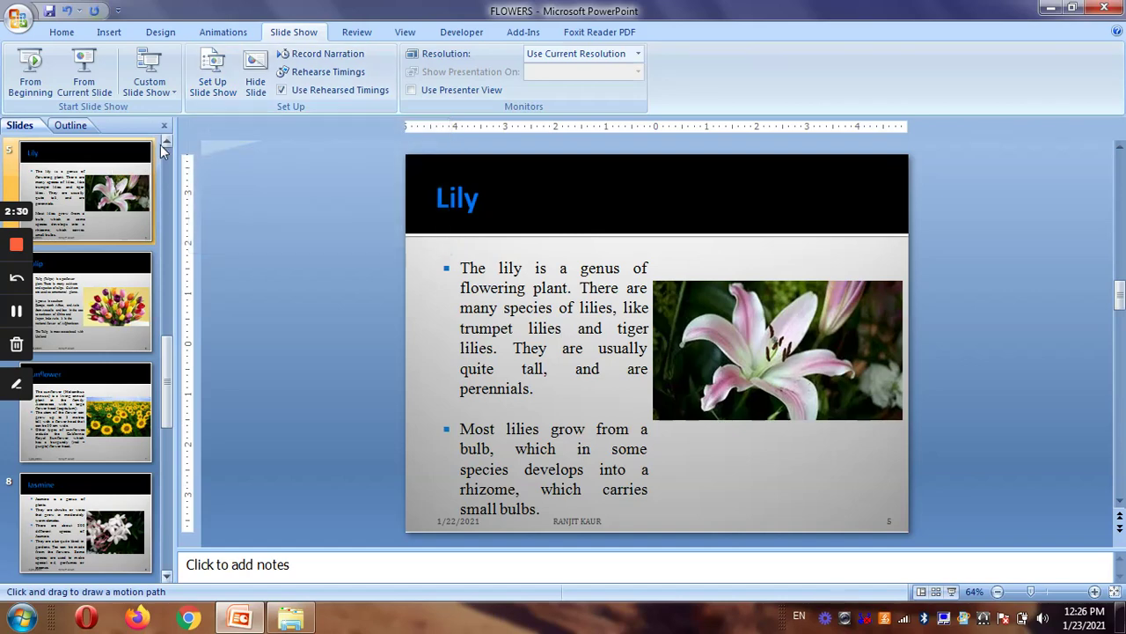
# Select the FLOWERS title slide and open the Set Up Show dialog.
pyautogui.scroll(5, 168, 139)
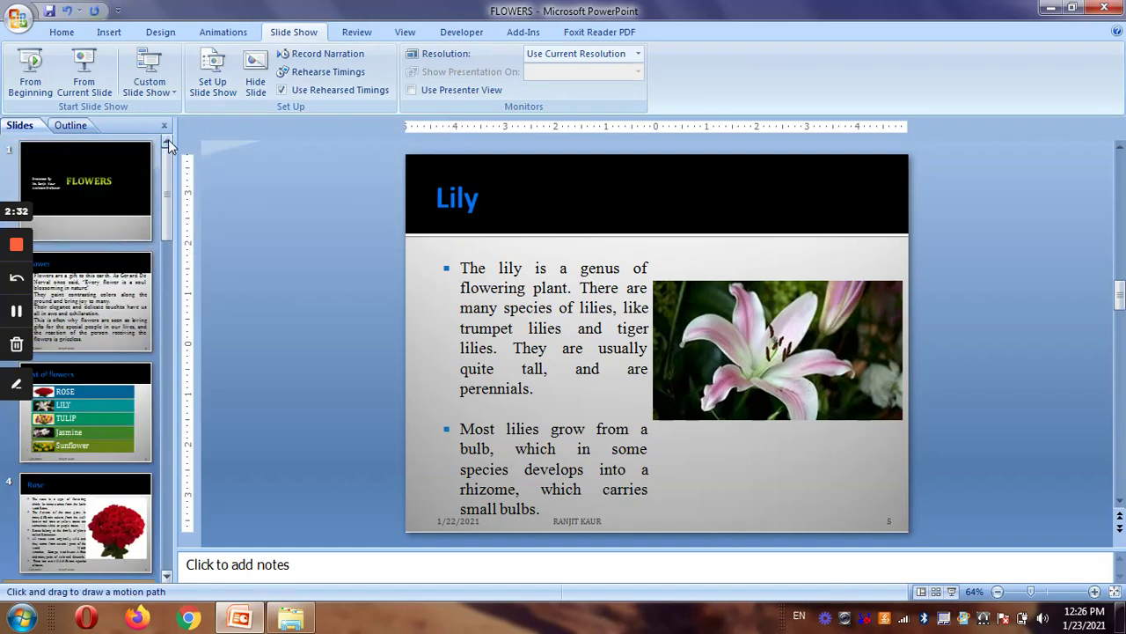
pyautogui.click(96, 180)
pyautogui.click(217, 90)
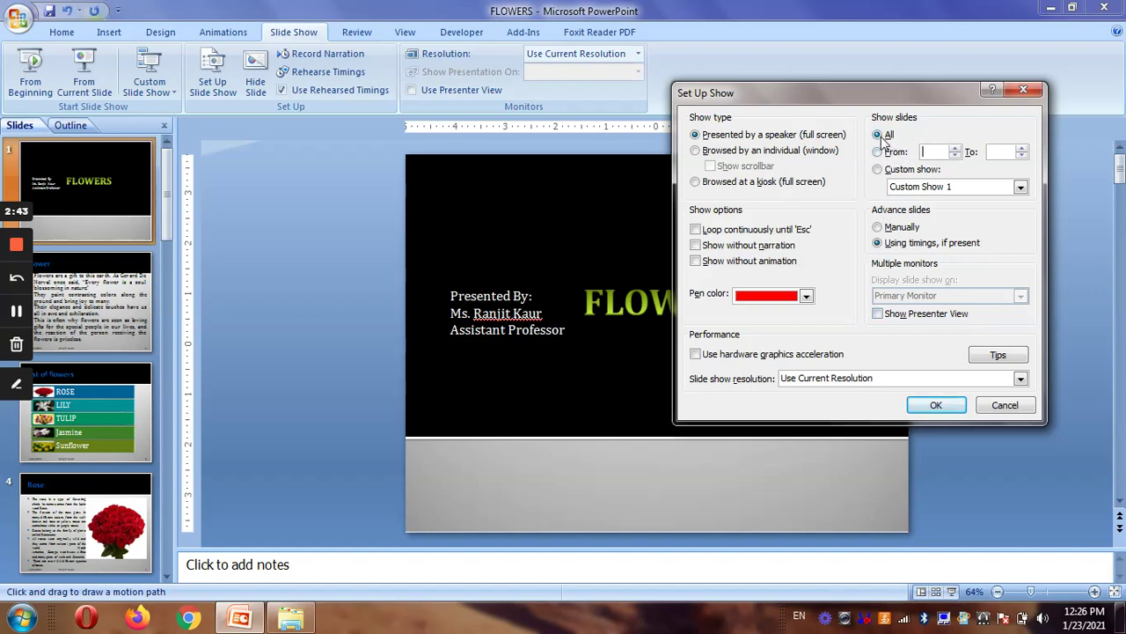
# Limit the shown slides to 5 through 11, briefly checking the Custom Show 1 option.
pyautogui.click(955, 149)
pyautogui.click(1023, 188)
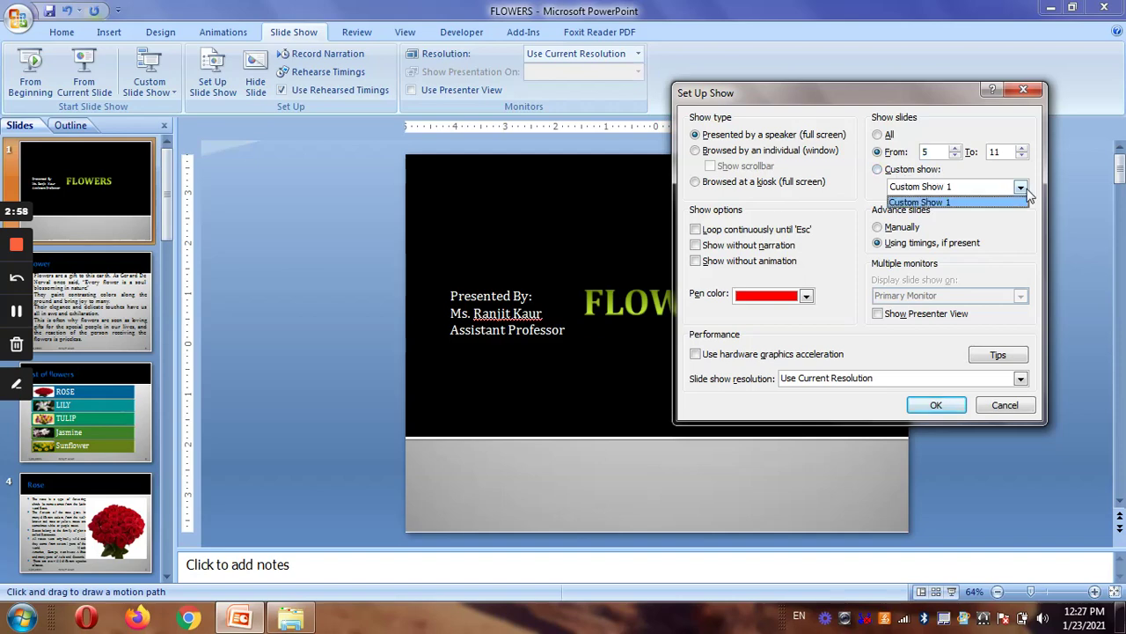
pyautogui.click(986, 202)
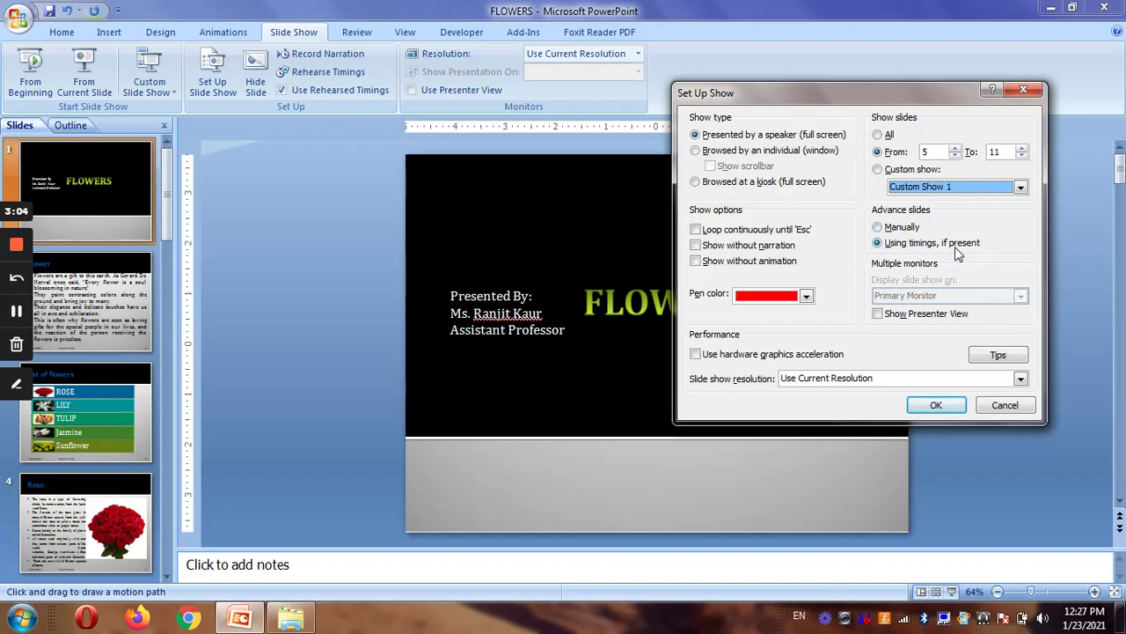
# Keep slides advancing Using timings after trying Manually, and dismiss the Presenter View warning.
pyautogui.click(914, 230)
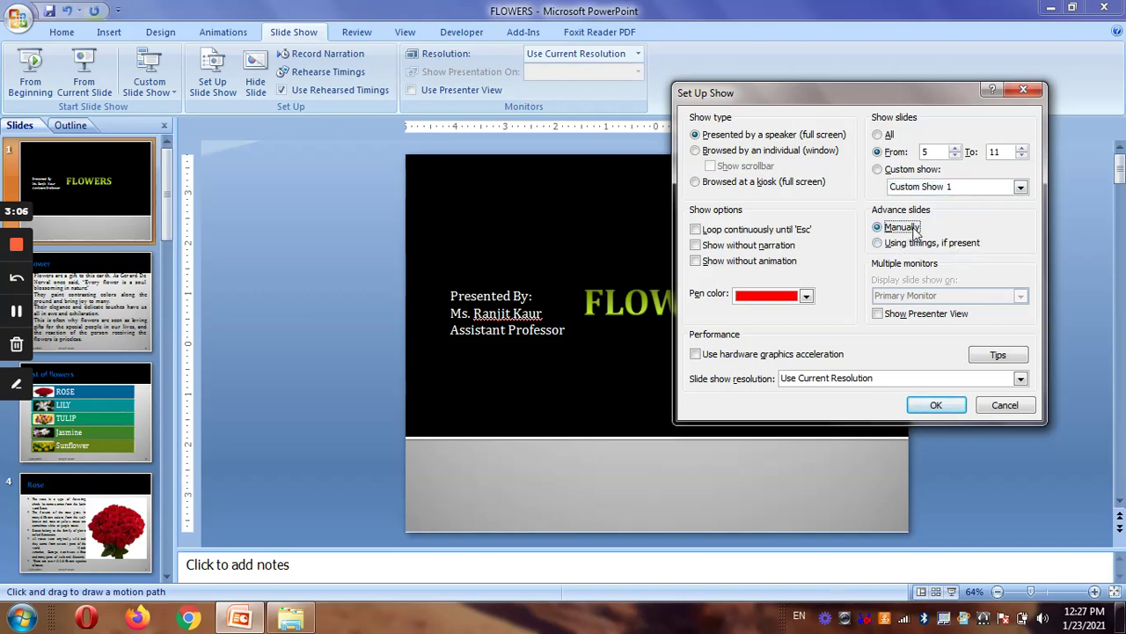
pyautogui.click(921, 247)
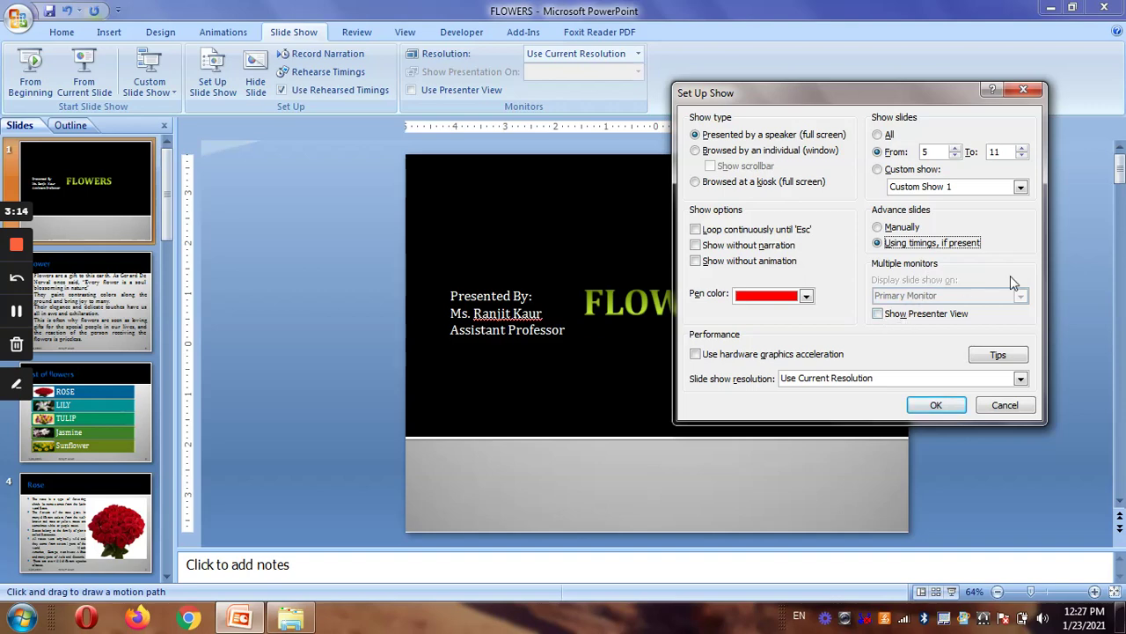
pyautogui.click(882, 320)
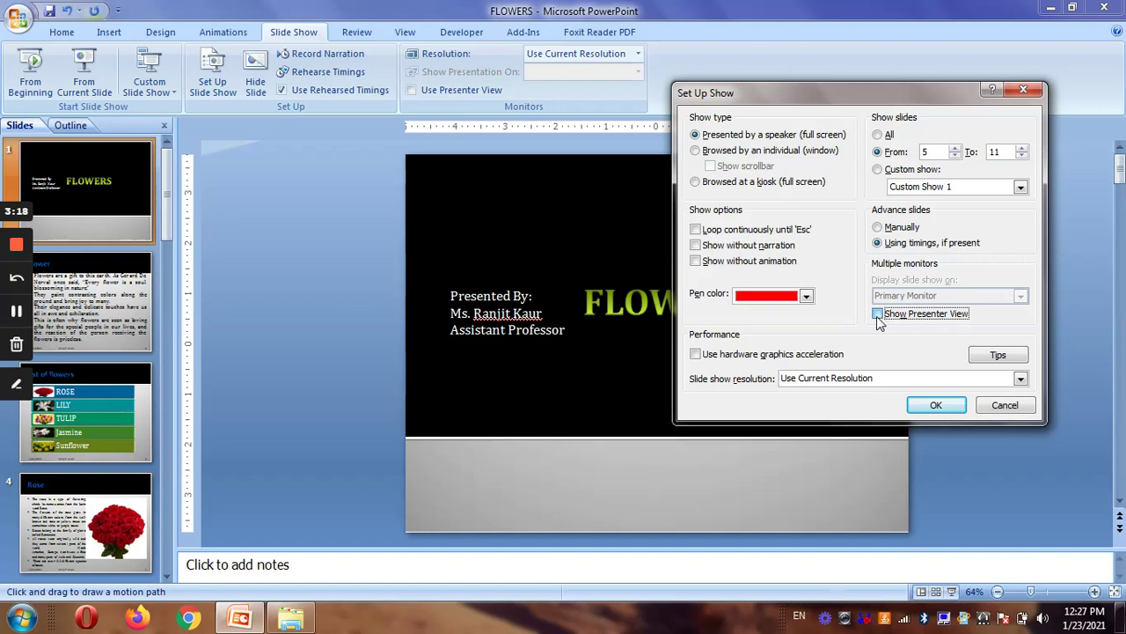
pyautogui.click(901, 280)
pyautogui.click(806, 296)
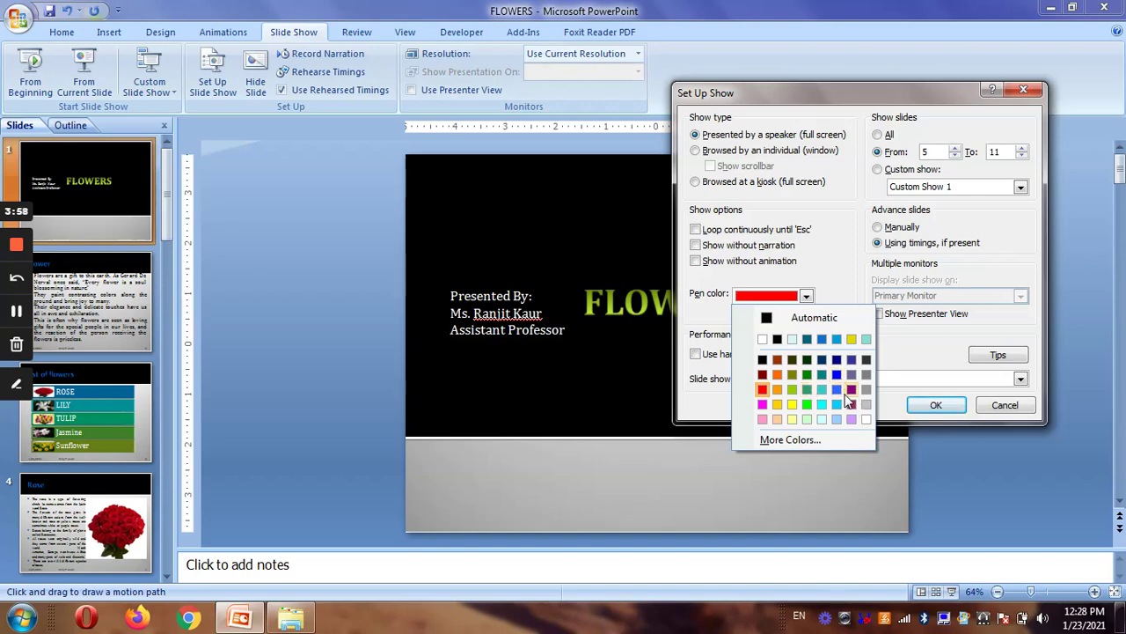
pyautogui.click(824, 264)
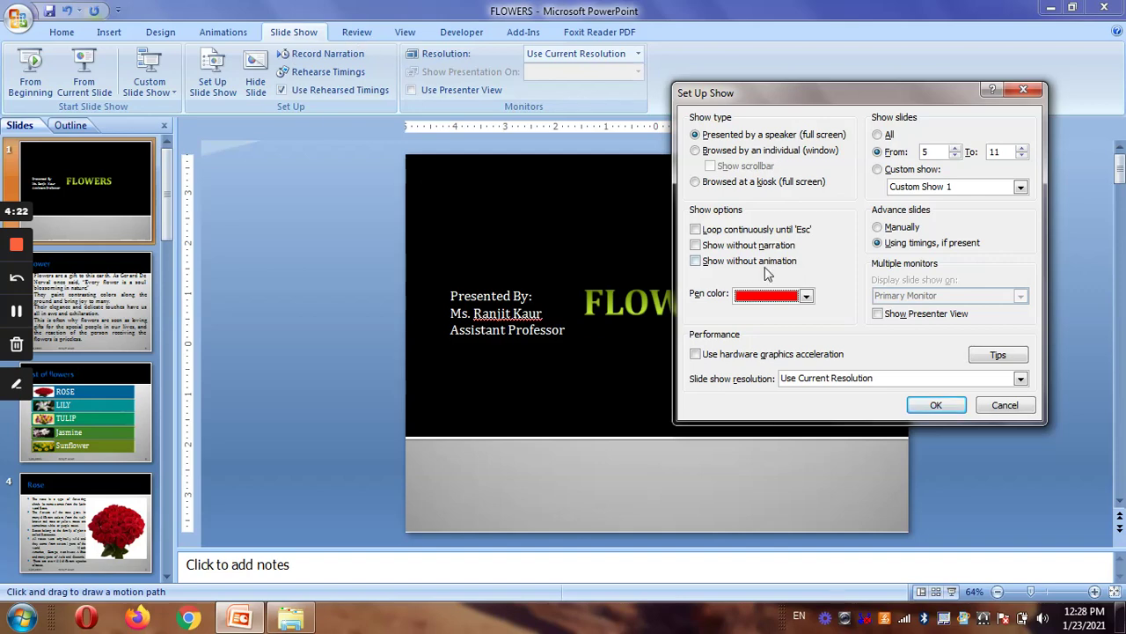
# Leave narration on, keep Use Current Resolution, show All slides, and confirm Set Up Show.
pyautogui.click(697, 245)
pyautogui.click(696, 246)
pyautogui.click(897, 378)
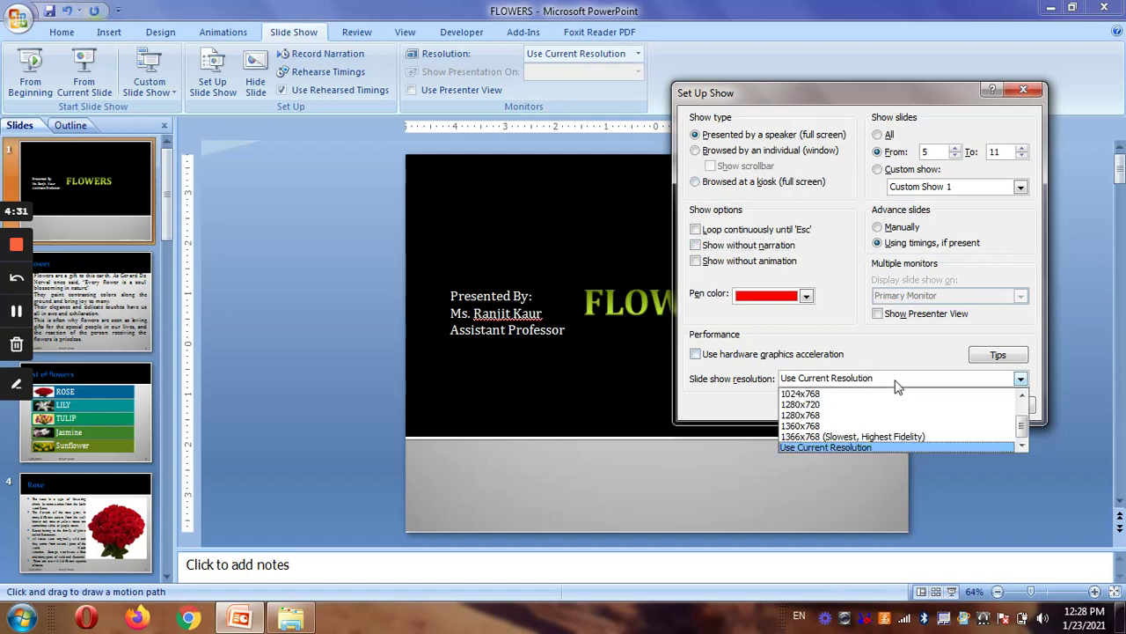
pyautogui.click(872, 448)
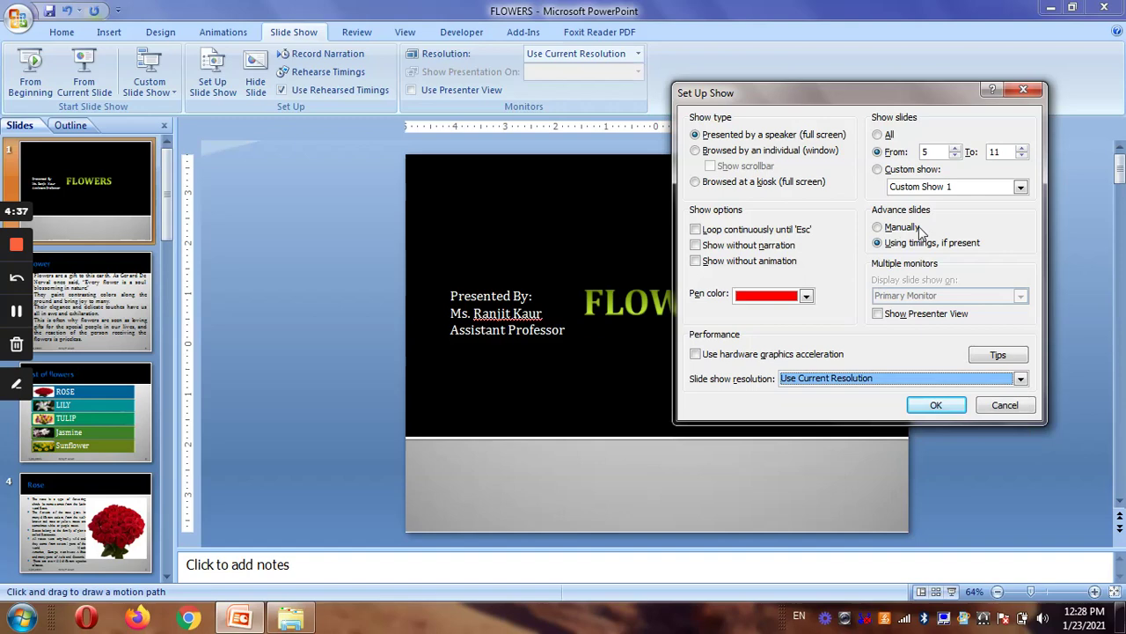
pyautogui.click(878, 136)
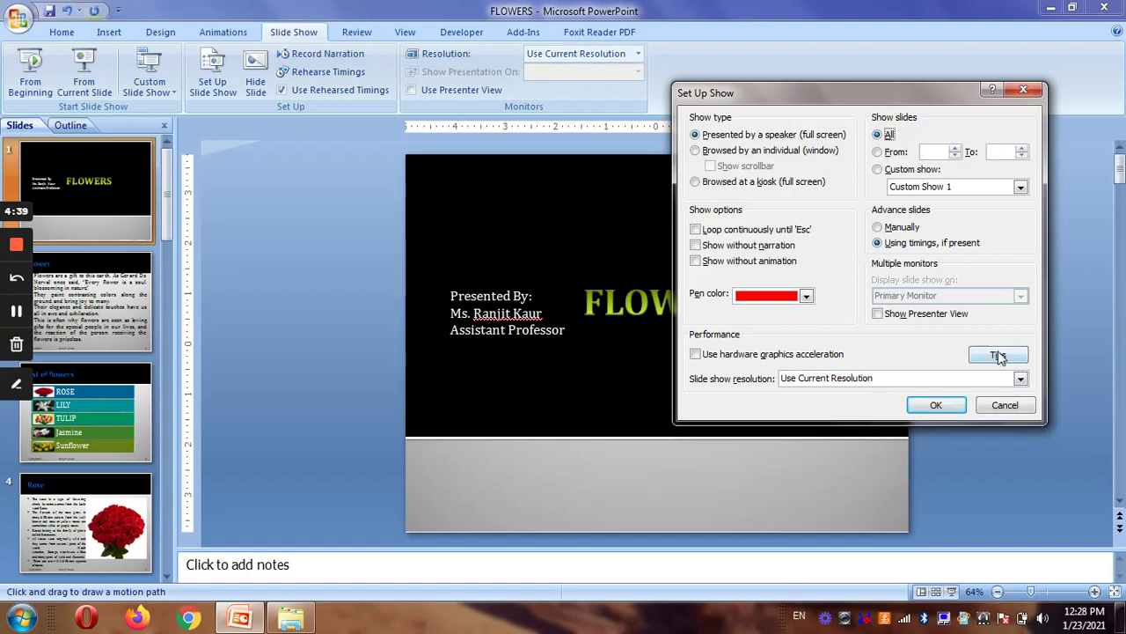
pyautogui.click(938, 407)
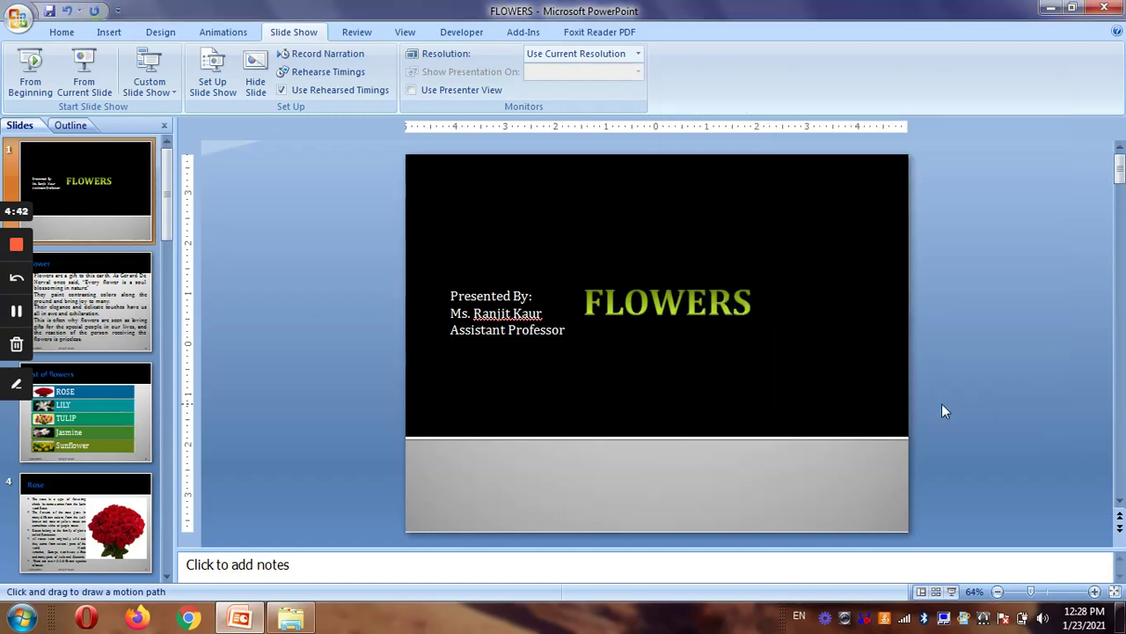